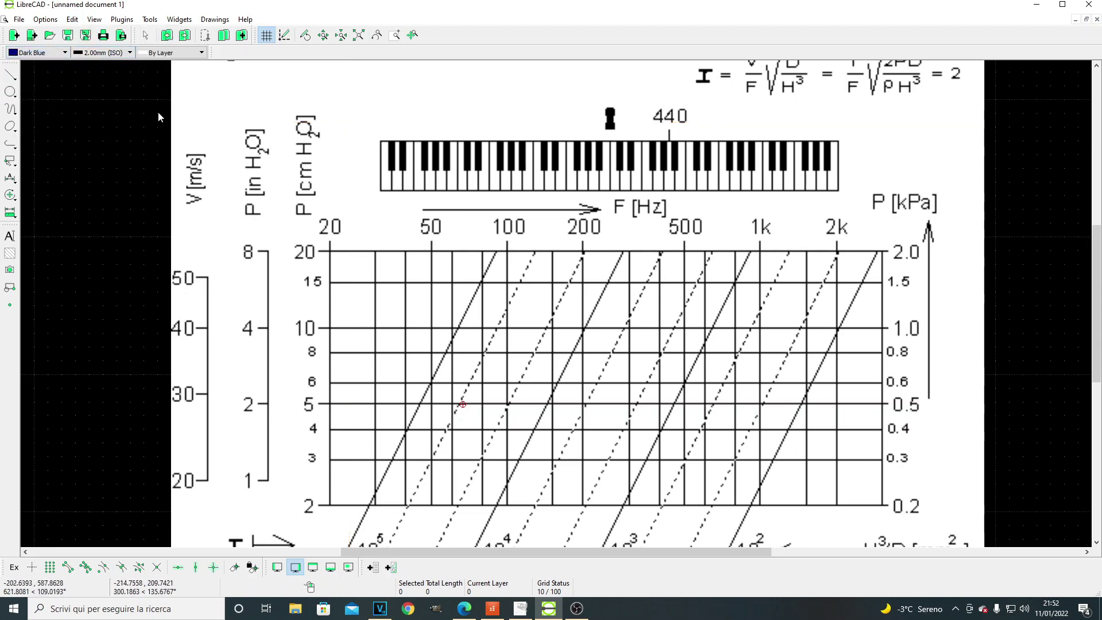
Step: Pick the Line > 2 Points tool for the dark blue 2 mm lines
left_click(13, 76)
left_click(58, 79)
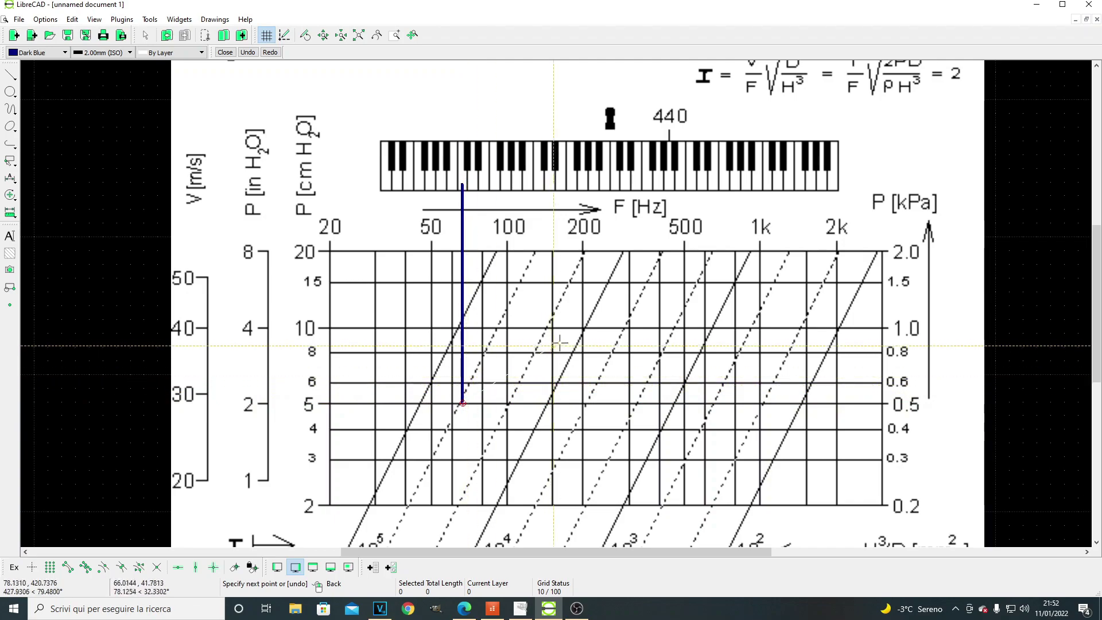
Step: Zoom in and out around the 0.5 kPa point and diagonal of the dark blue trace
scroll(560, 342, "down", 5)
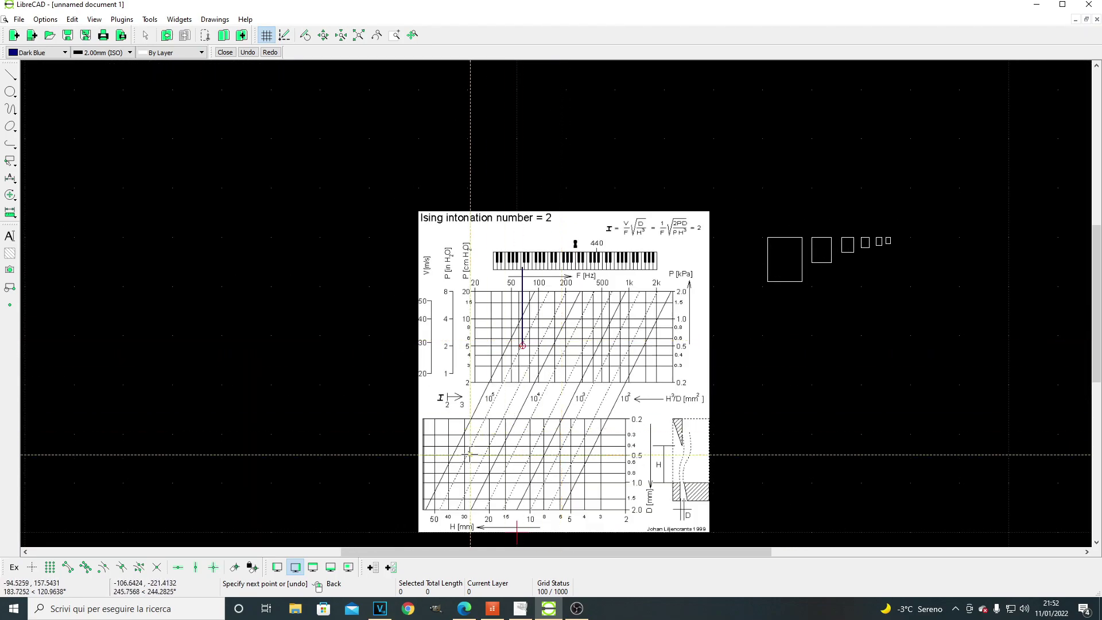
scroll(470, 455, "up", 4)
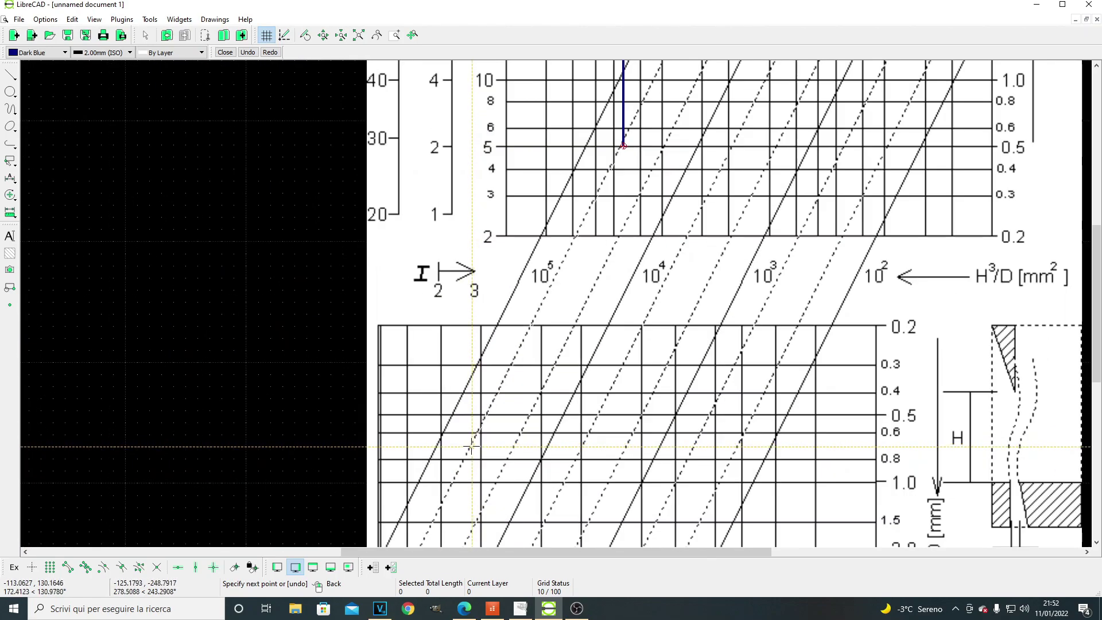
scroll(467, 461, "down", 1)
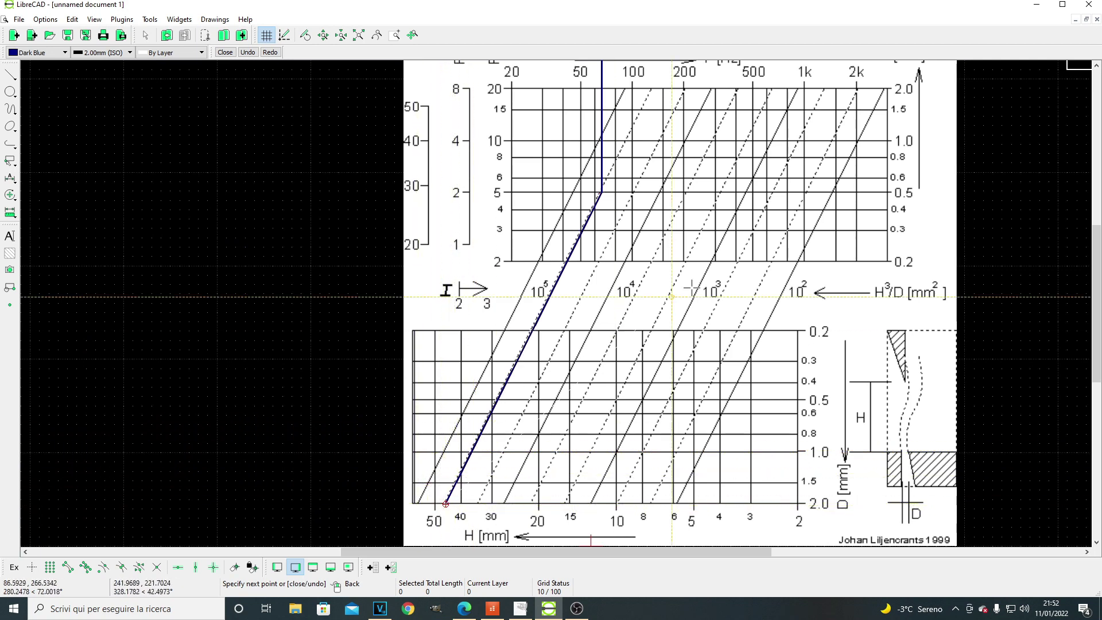
scroll(509, 447, "down", 3)
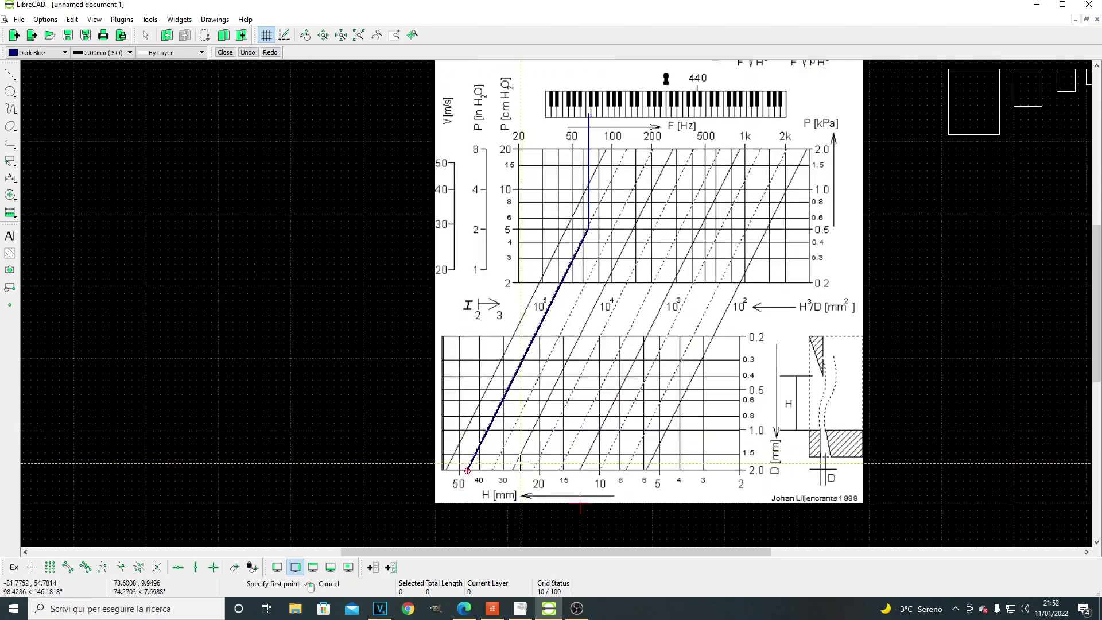
scroll(601, 243, "up", 5)
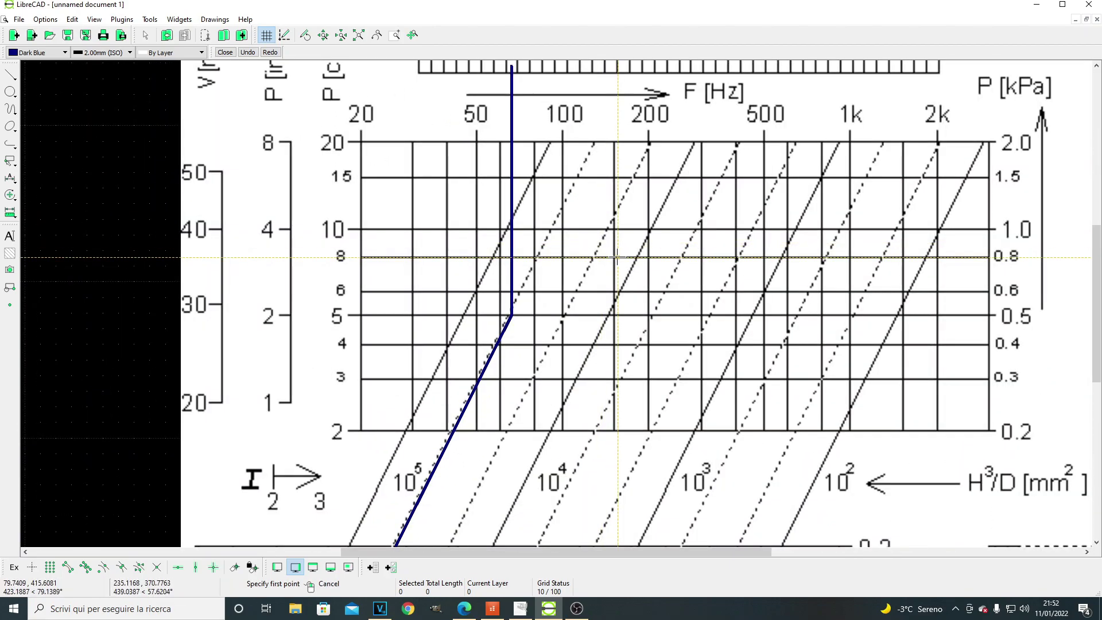
scroll(617, 257, "down", 3)
scroll(649, 162, "up", 2)
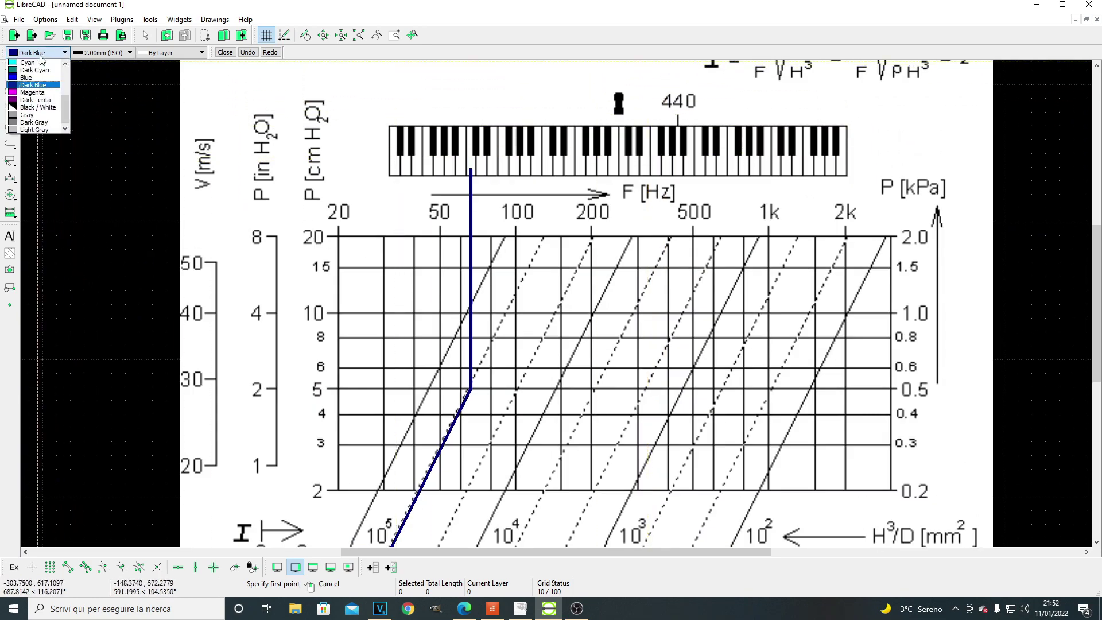
Step: Switch the colour to Red and draw the first two red verticals down to 0.5 kPa
left_click(26, 84)
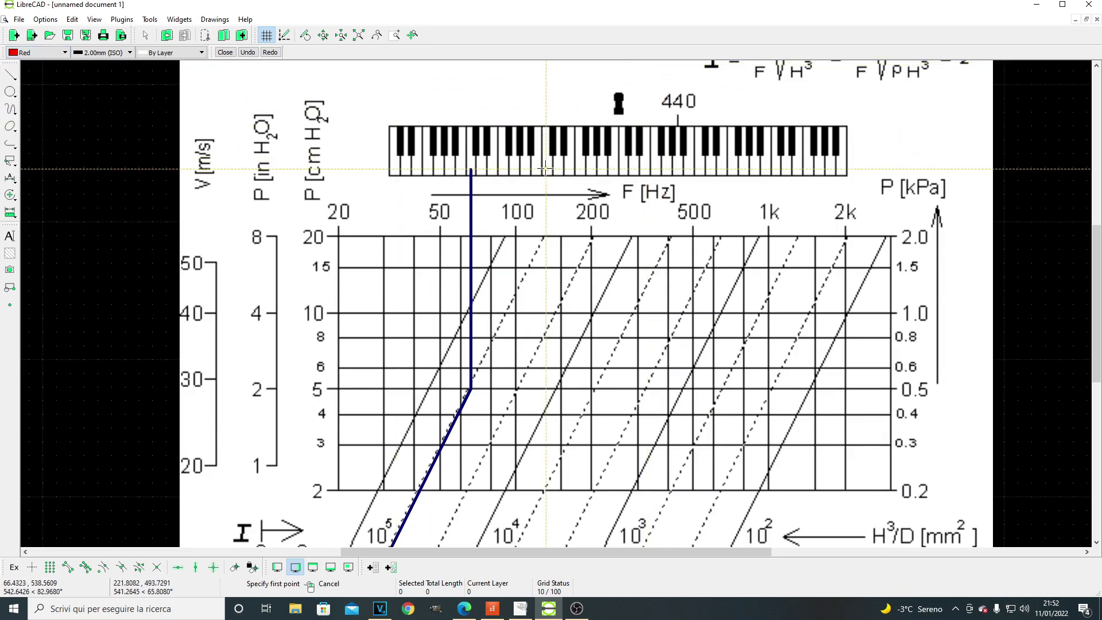
left_click(547, 389)
scroll(547, 389, "down", 4)
scroll(482, 461, "up", 2)
scroll(643, 103, "up", 2)
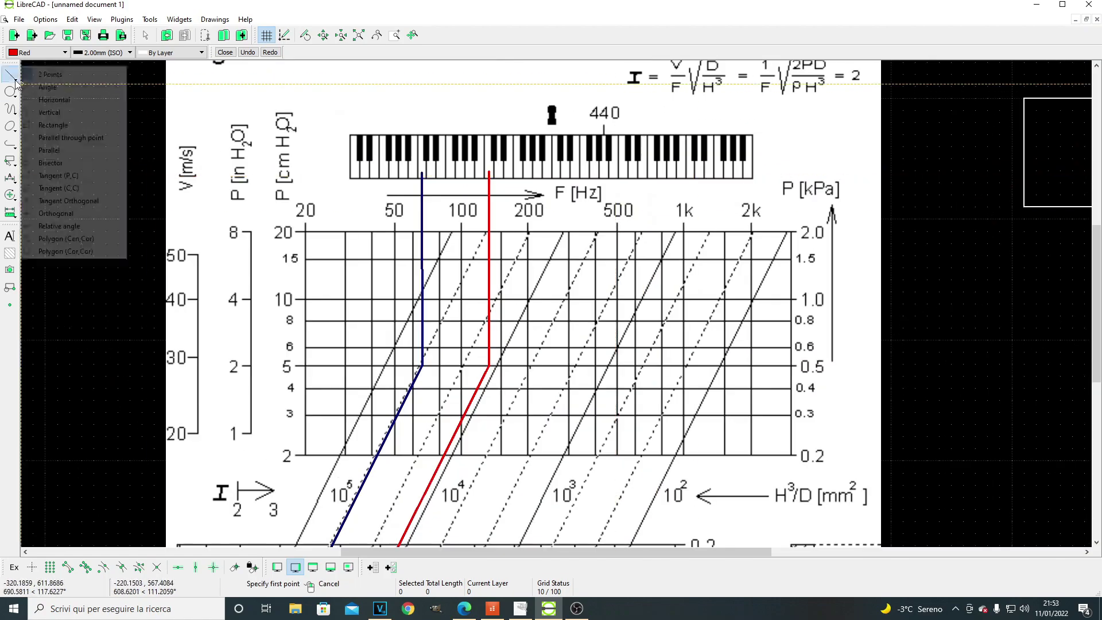
left_click(557, 172)
left_click(556, 365)
scroll(556, 366, "down", 3)
scroll(466, 454, "up", 2)
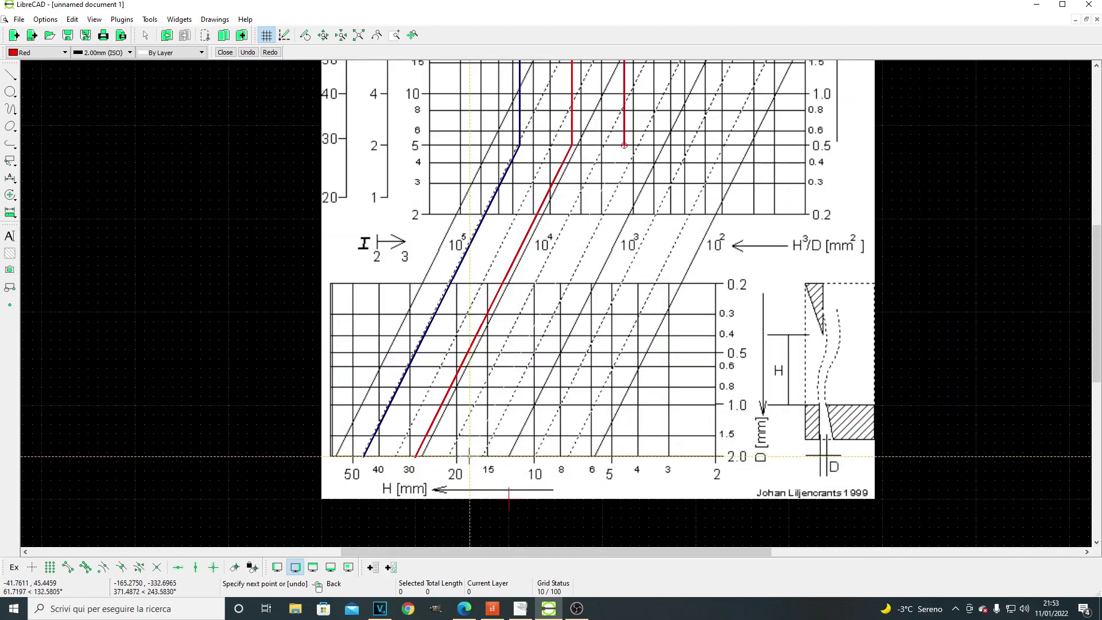
scroll(268, 411, "down", 3)
scroll(574, 172, "up", 3)
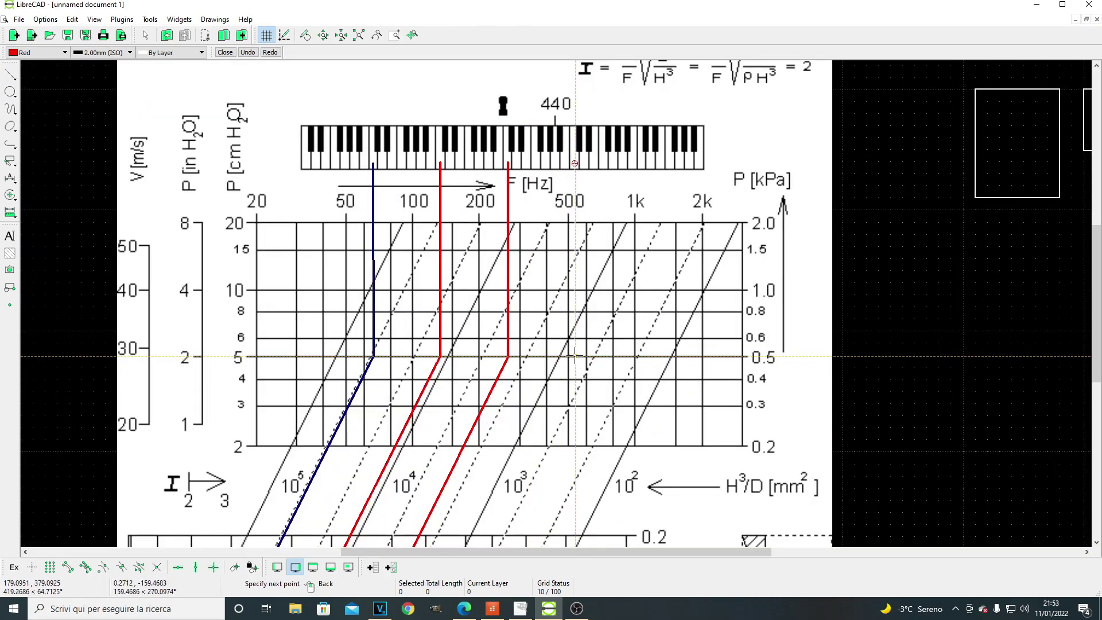
Step: Draw red traces from 500 Hz and 1k on the keyboard down to 0.5 kPa
left_click(574, 155)
left_click(574, 364)
scroll(475, 501, "down", 1)
scroll(476, 501, "up", 1)
right_click(486, 454)
scroll(318, 74, "up", 2)
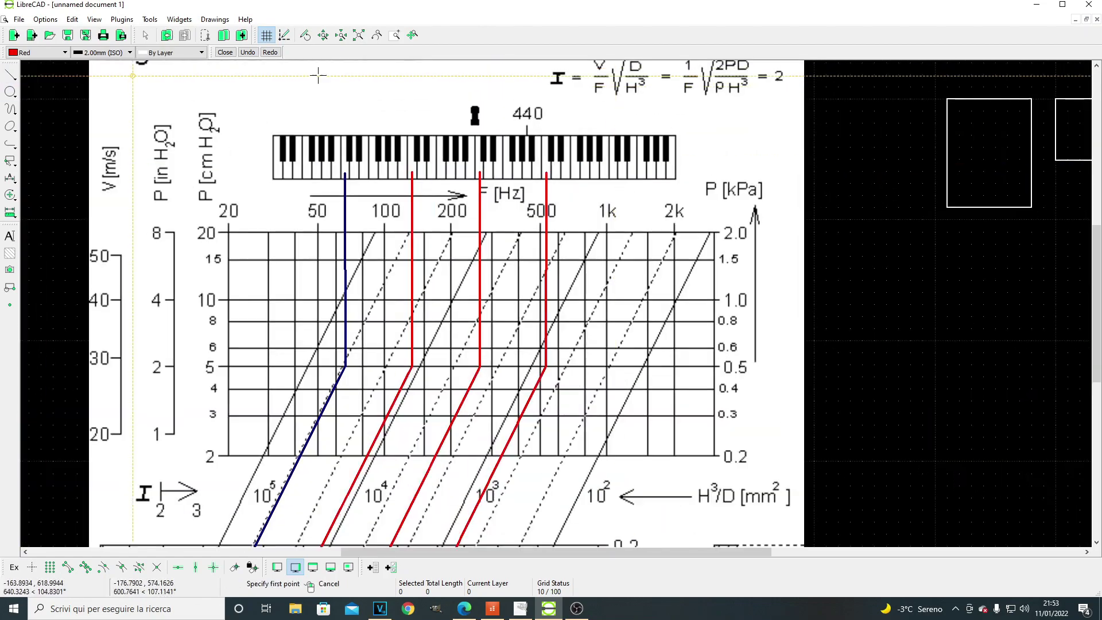
left_click(613, 366)
scroll(508, 502, "down", 1)
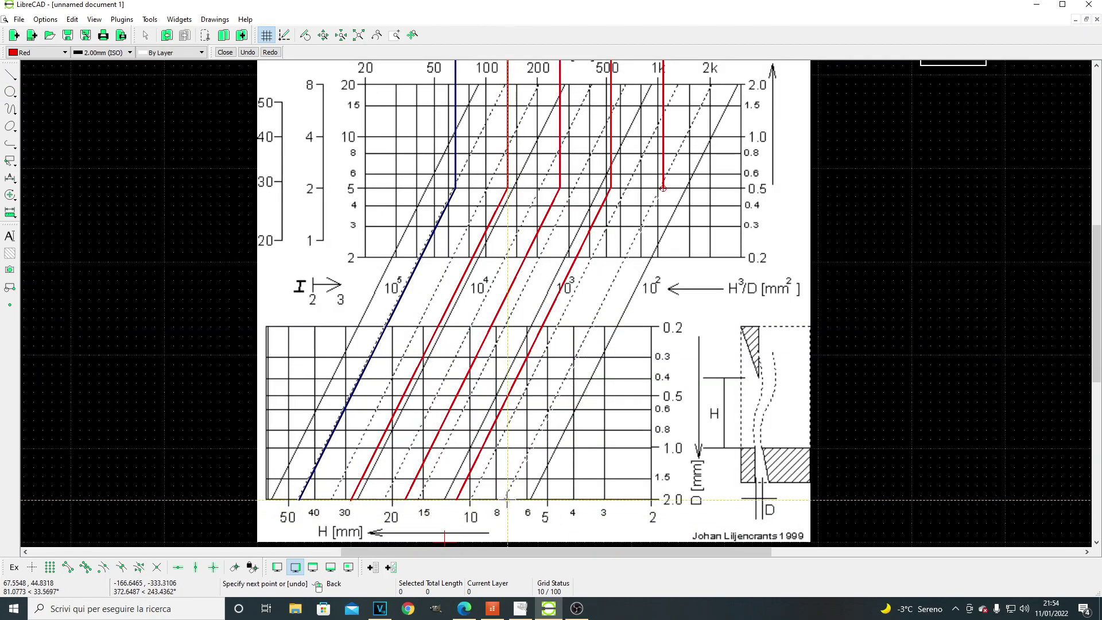
right_click(508, 495)
scroll(556, 112, "up", 2)
Step: Reselect Line > 2 Points and start a new red line near the chart's bottom
left_click(10, 75)
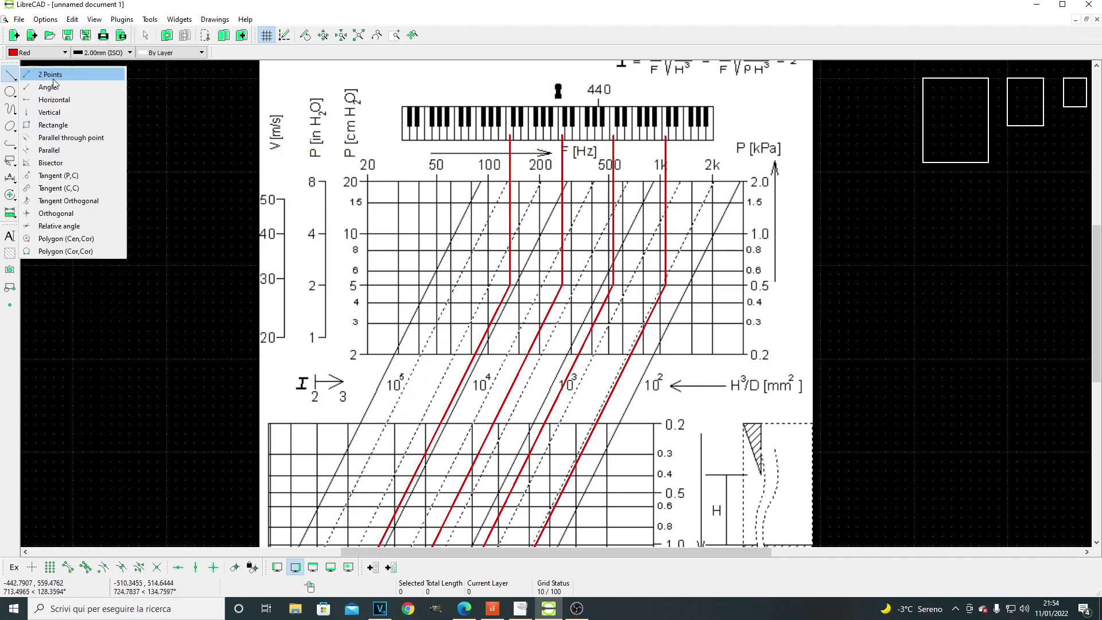
left_click(34, 77)
scroll(369, 447, "down", 2)
scroll(439, 463, "up", 2)
left_click(438, 463)
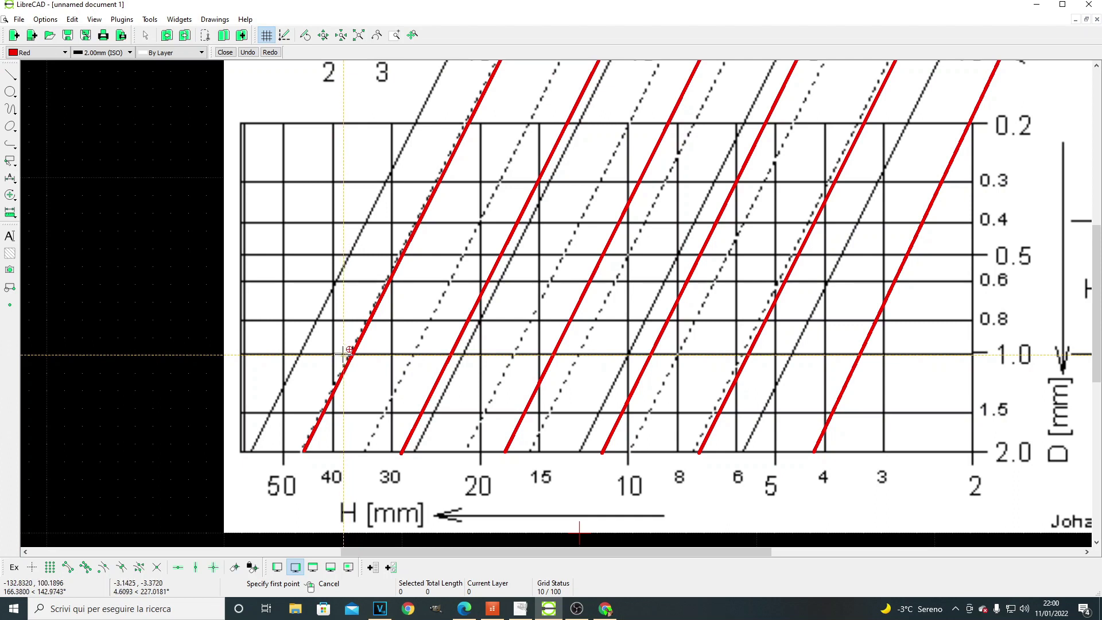
Step: Draw red ticks at D 1.0 across the first and second traces
left_click(344, 355)
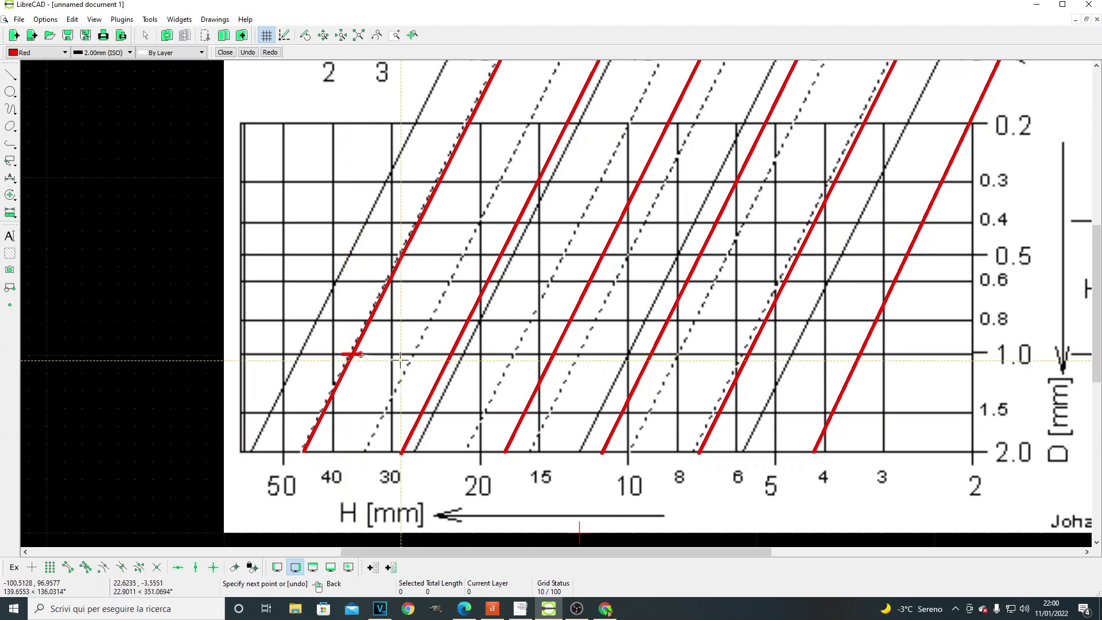
key("Escape")
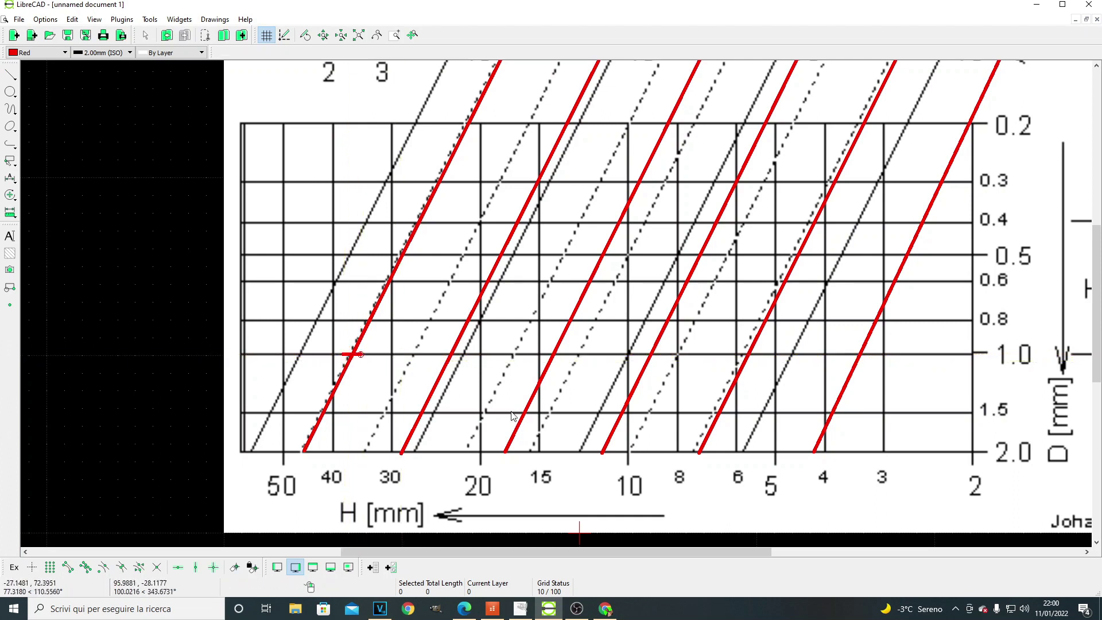
key("Return")
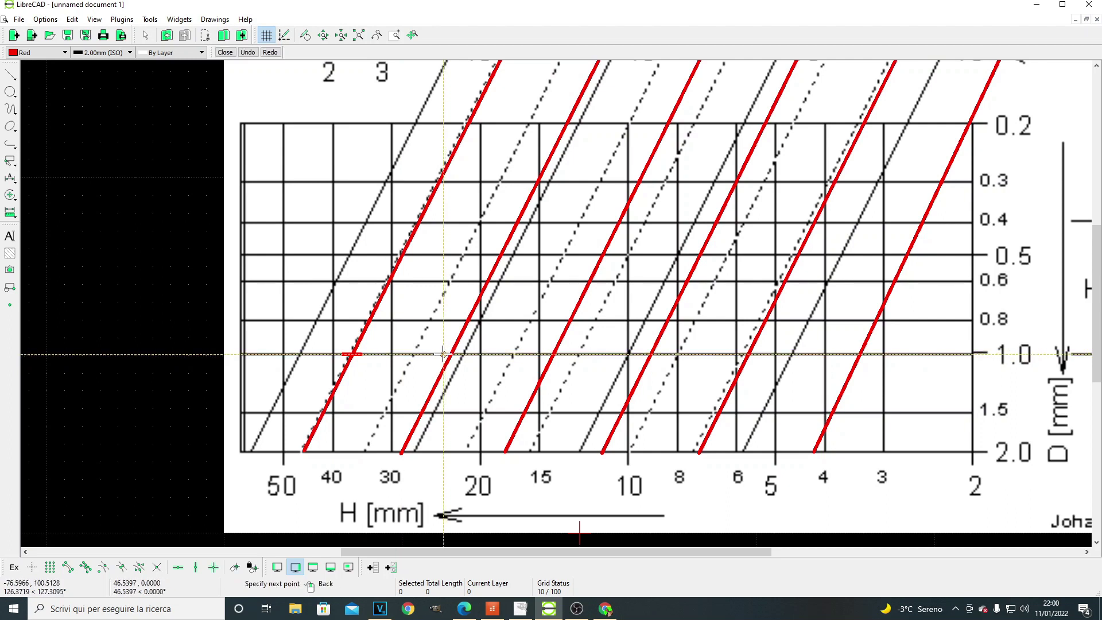
left_click(457, 355)
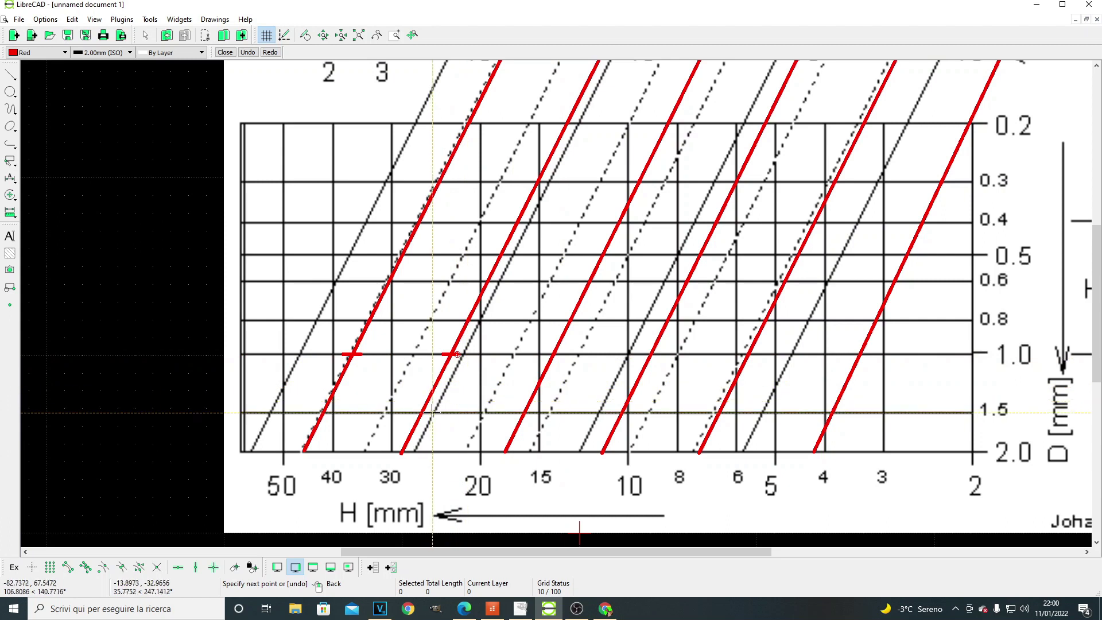
left_click(10, 75)
left_click(46, 76)
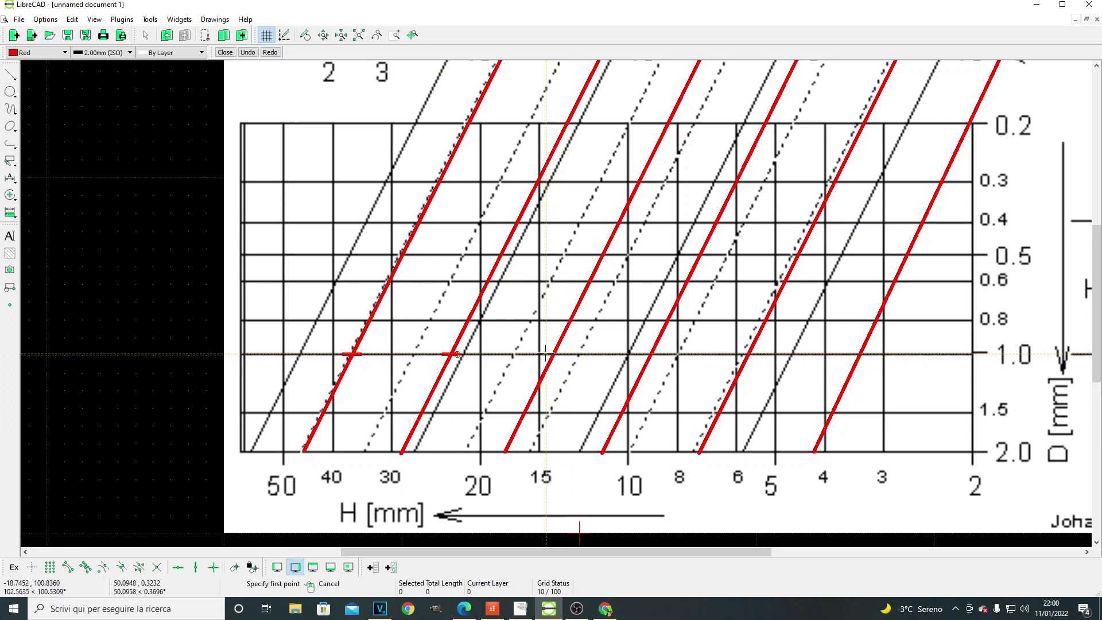
Step: Add red ticks across the third (1.0), fourth (0.8), fifth and sixth (about 0.6) traces
left_click(560, 354)
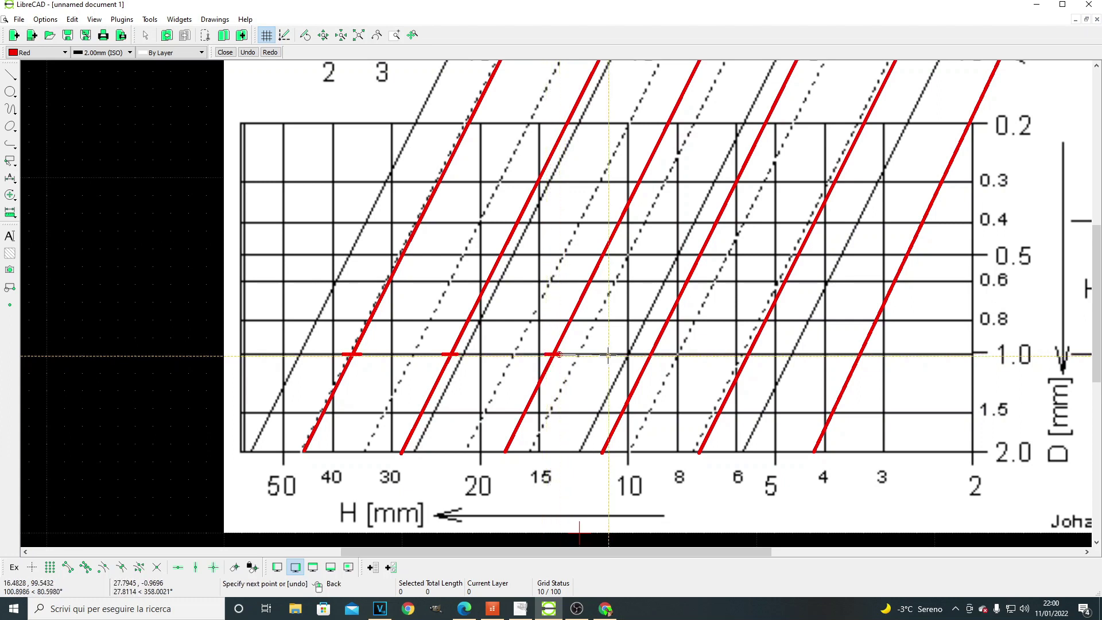
right_click(634, 357)
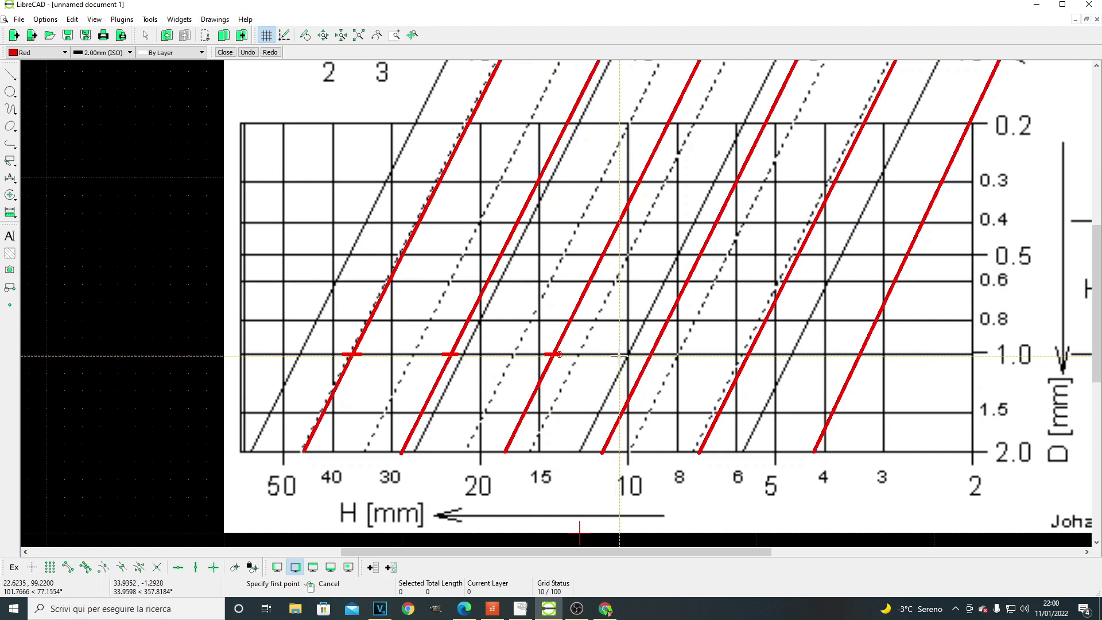
left_click(676, 320)
right_click(686, 398)
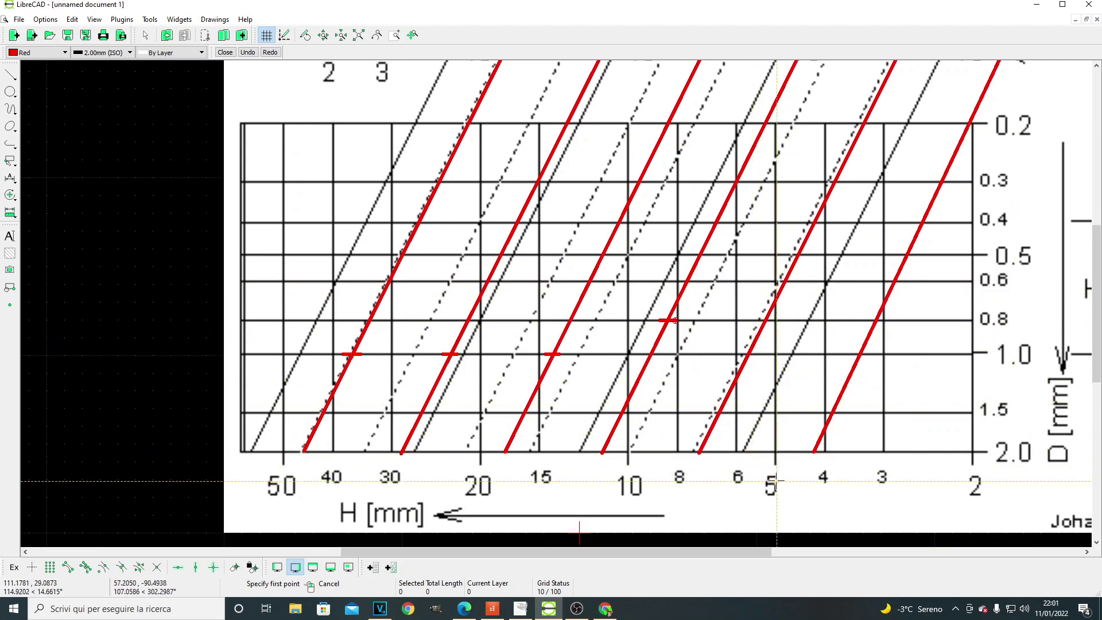
left_click(767, 302)
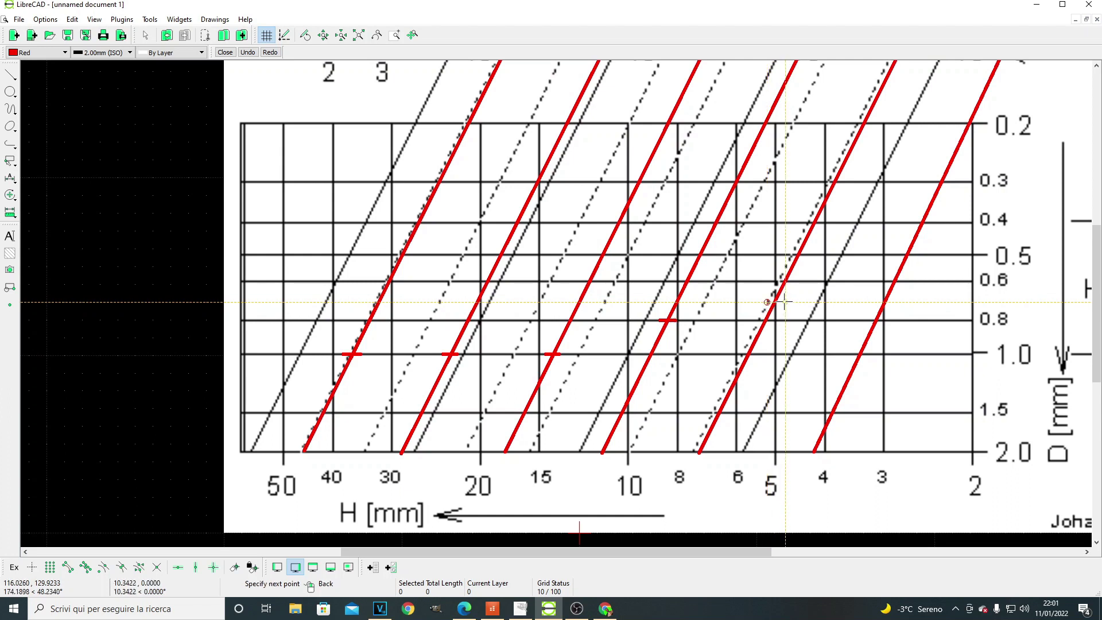
left_click(784, 302)
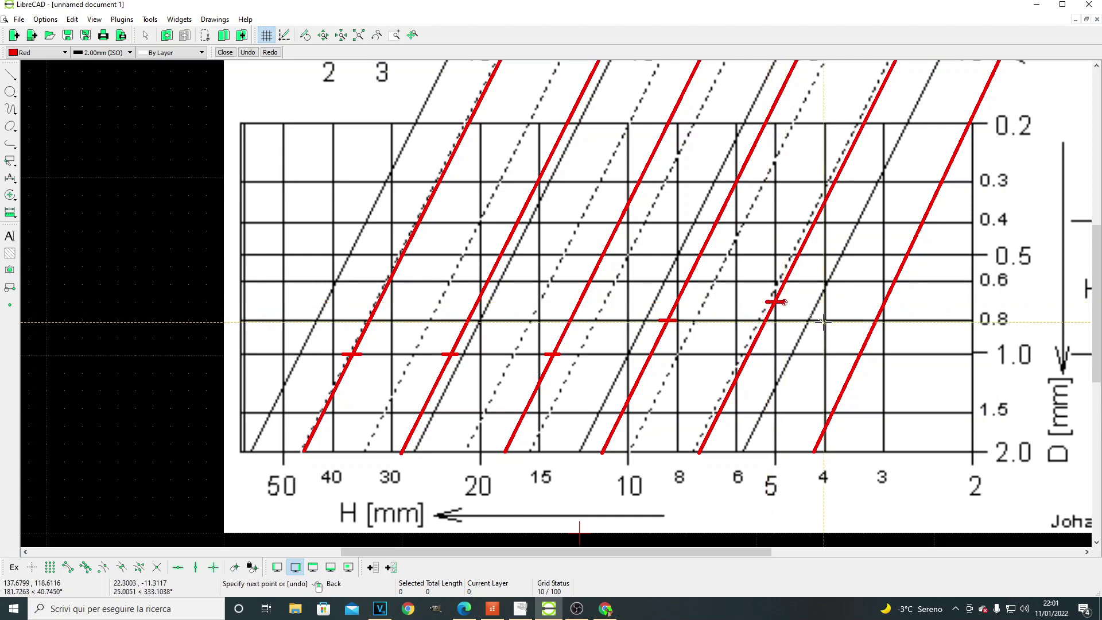
left_click(887, 282)
left_click(901, 282)
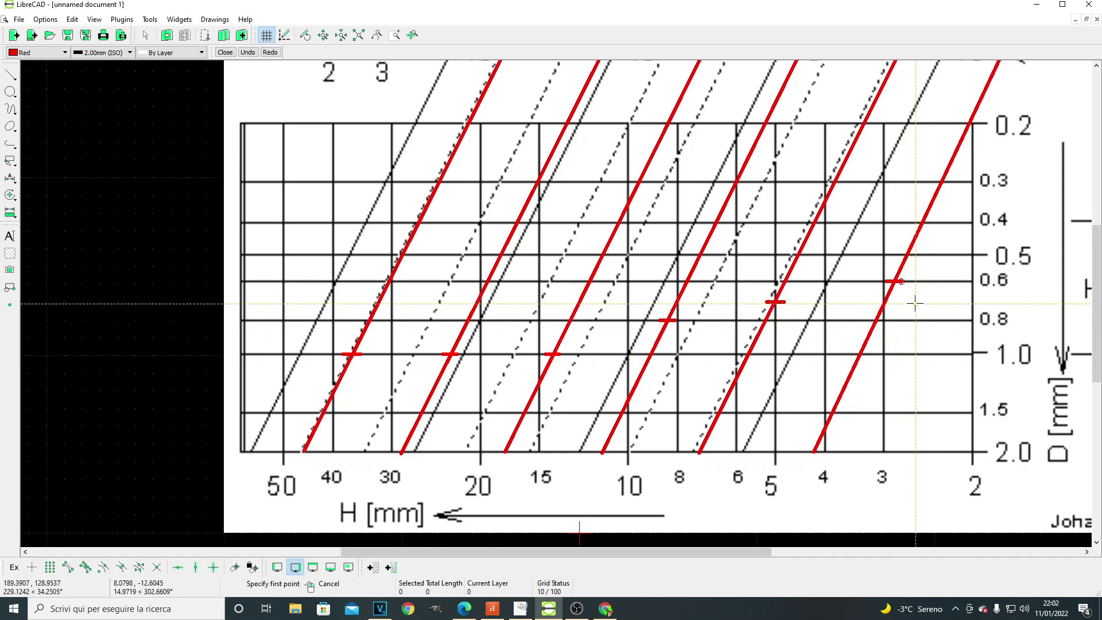
scroll(716, 347, "down", 3)
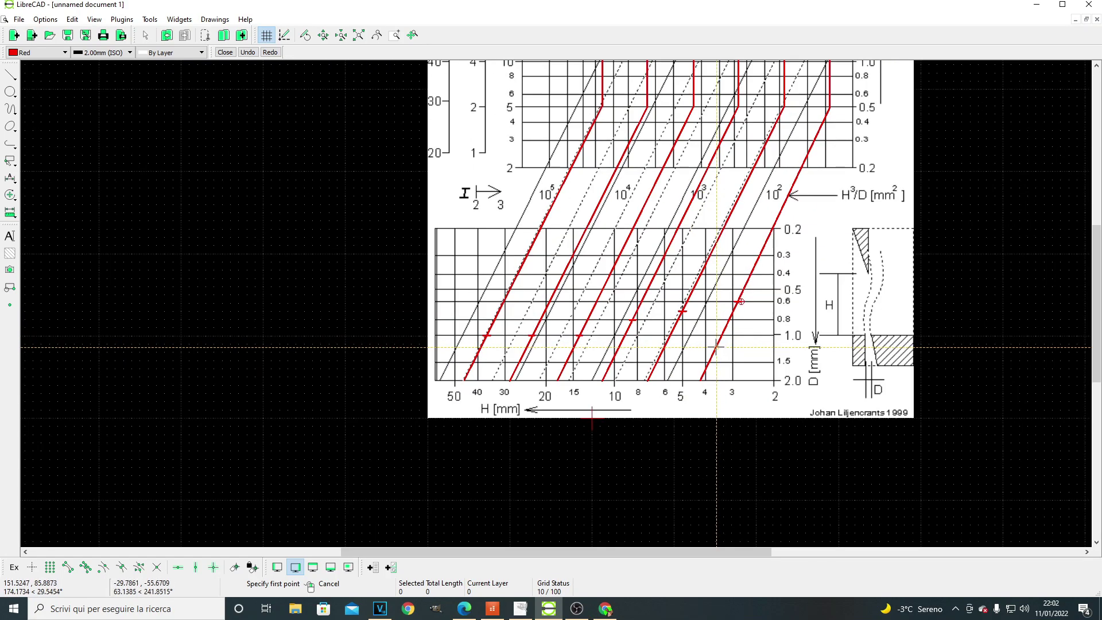
scroll(717, 347, "down", 3)
scroll(804, 172, "up", 3)
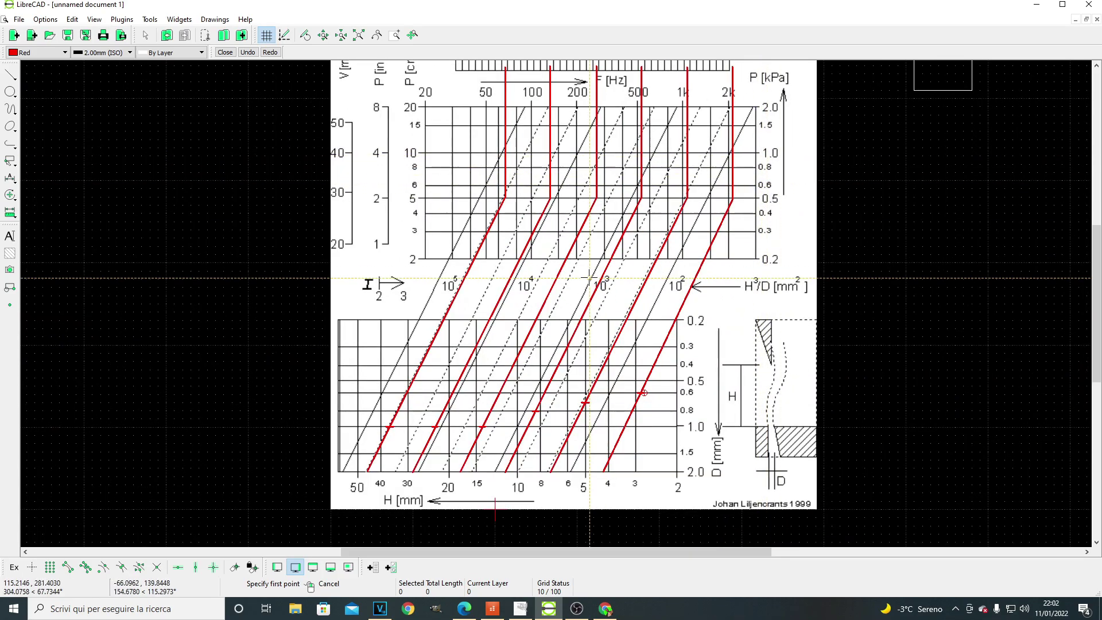